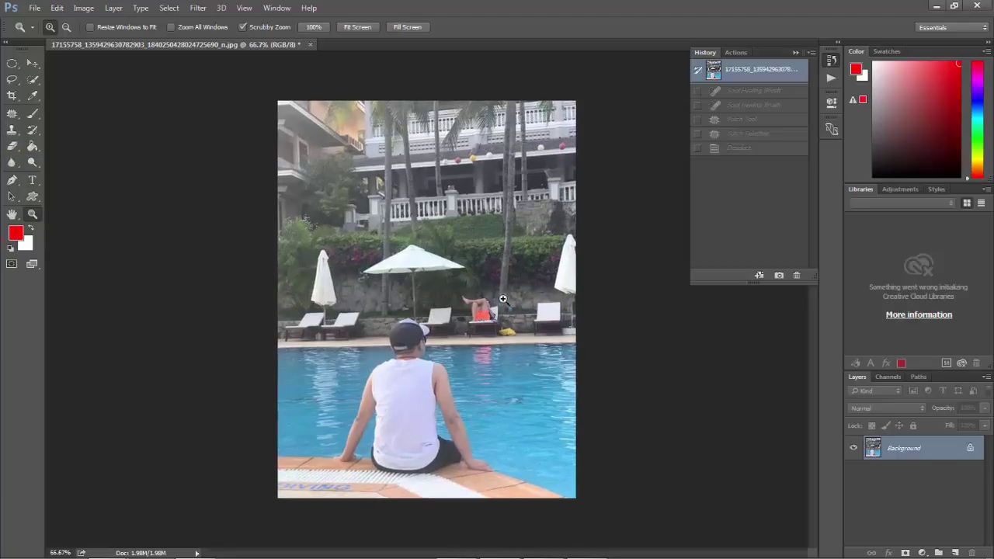
Zoom to 500% on the sunbathing man in orange shorts.
{"action": "left_click_drag", "start_coordinate": [487, 320], "coordinate": [494, 332]}
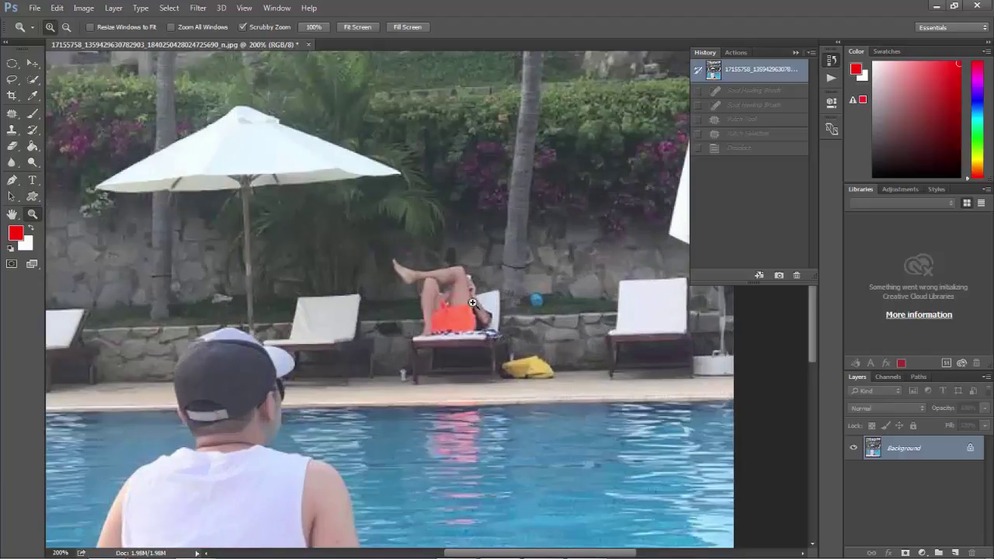
{"action": "left_click", "coordinate": [472, 302]}
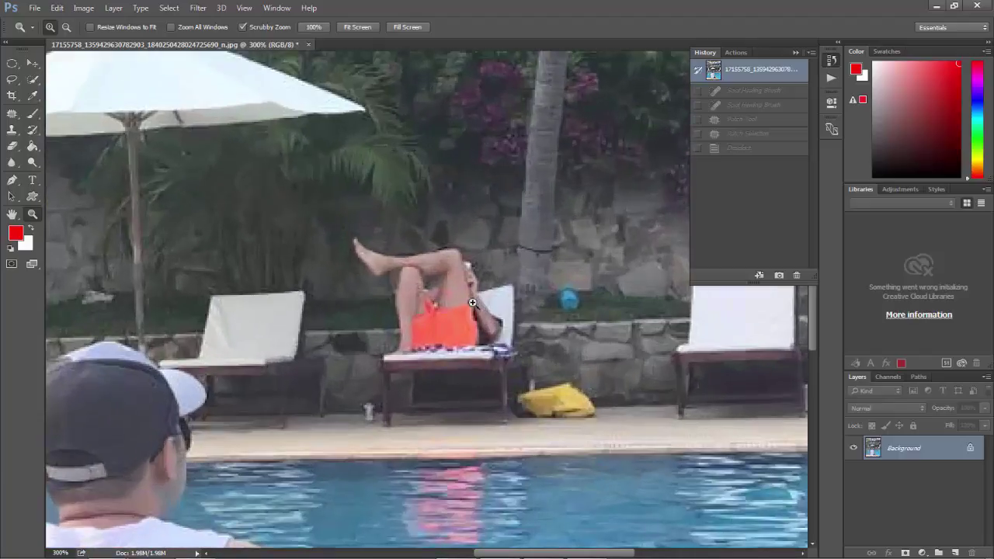
{"action": "left_click", "coordinate": [472, 302]}
{"action": "left_click", "coordinate": [472, 303]}
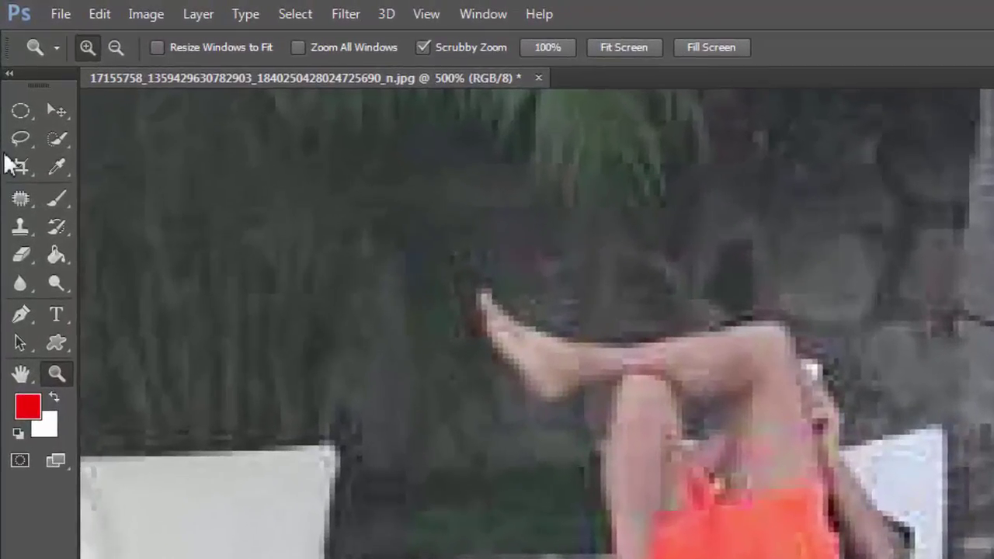
Choose the Spot Healing Brush from the healing tool flyout.
{"action": "left_click", "coordinate": [19, 187]}
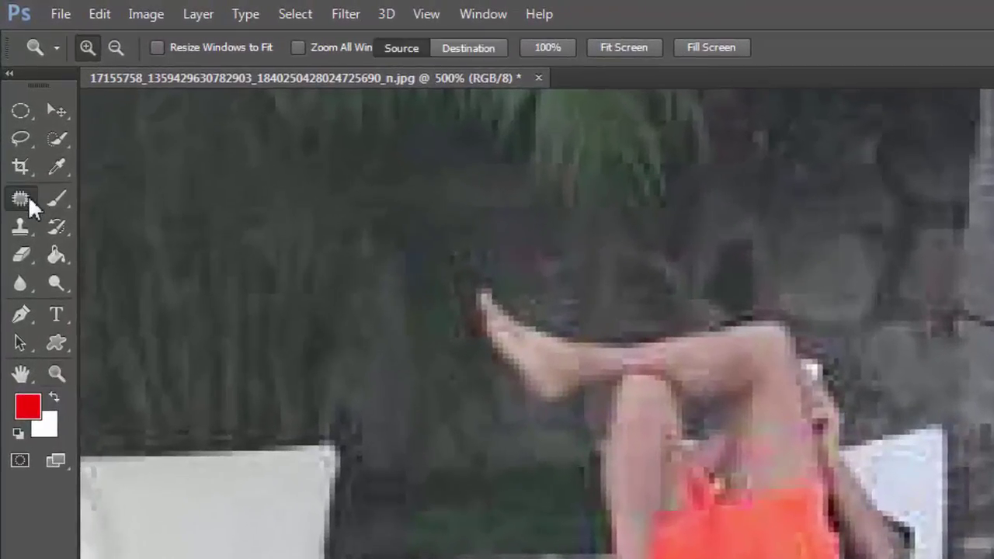
{"action": "right_click", "coordinate": [19, 187]}
{"action": "left_click", "coordinate": [118, 198]}
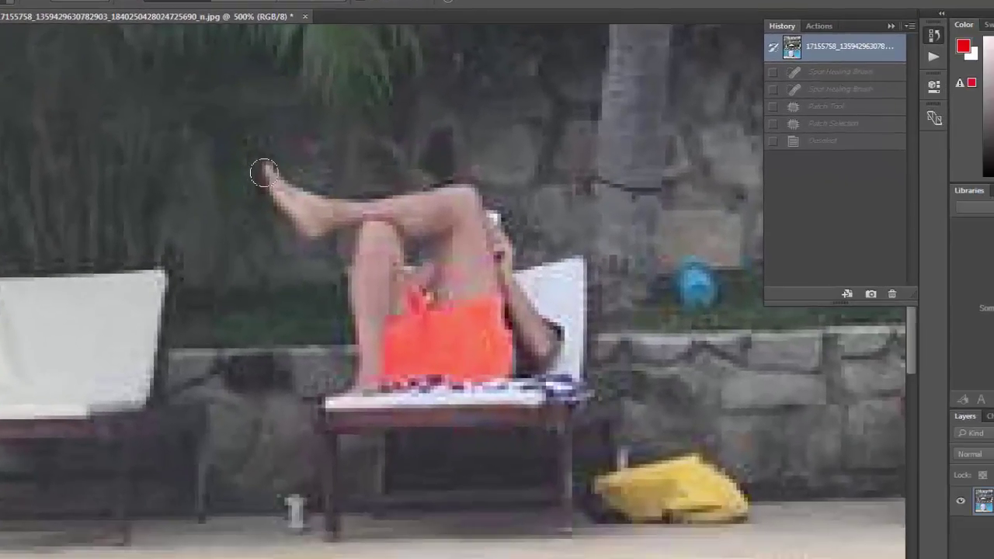
Spot-heal the man's leg, body and leftover traces, then zoom out to about 175%.
{"action": "mouse_move", "coordinate": [264, 172]}
{"action": "left_mouse_down"}
{"action": "mouse_move", "coordinate": [325, 211]}
{"action": "mouse_move", "coordinate": [466, 195]}
{"action": "mouse_move", "coordinate": [322, 232]}
{"action": "mouse_move", "coordinate": [355, 229]}
{"action": "mouse_move", "coordinate": [349, 295]}
{"action": "mouse_move", "coordinate": [362, 362]}
{"action": "mouse_move", "coordinate": [315, 400]}
{"action": "mouse_move", "coordinate": [333, 536]}
{"action": "mouse_move", "coordinate": [331, 510]}
{"action": "mouse_move", "coordinate": [286, 506]}
{"action": "mouse_move", "coordinate": [542, 498]}
{"action": "mouse_move", "coordinate": [568, 522]}
{"action": "mouse_move", "coordinate": [559, 444]}
{"action": "mouse_move", "coordinate": [583, 412]}
{"action": "mouse_move", "coordinate": [611, 422]}
{"action": "mouse_move", "coordinate": [617, 451]}
{"action": "mouse_move", "coordinate": [605, 421]}
{"action": "mouse_move", "coordinate": [540, 411]}
{"action": "mouse_move", "coordinate": [362, 420]}
{"action": "mouse_move", "coordinate": [379, 471]}
{"action": "mouse_move", "coordinate": [358, 415]}
{"action": "mouse_move", "coordinate": [575, 389]}
{"action": "mouse_move", "coordinate": [586, 371]}
{"action": "mouse_move", "coordinate": [378, 378]}
{"action": "mouse_move", "coordinate": [573, 353]}
{"action": "mouse_move", "coordinate": [558, 258]}
{"action": "mouse_move", "coordinate": [524, 268]}
{"action": "mouse_move", "coordinate": [539, 284]}
{"action": "mouse_move", "coordinate": [513, 343]}
{"action": "mouse_move", "coordinate": [484, 344]}
{"action": "mouse_move", "coordinate": [439, 311]}
{"action": "mouse_move", "coordinate": [398, 342]}
{"action": "mouse_move", "coordinate": [379, 260]}
{"action": "mouse_move", "coordinate": [396, 350]}
{"action": "mouse_move", "coordinate": [393, 284]}
{"action": "mouse_move", "coordinate": [423, 279]}
{"action": "mouse_move", "coordinate": [459, 352]}
{"action": "mouse_move", "coordinate": [470, 283]}
{"action": "mouse_move", "coordinate": [423, 229]}
{"action": "mouse_move", "coordinate": [402, 264]}
{"action": "mouse_move", "coordinate": [477, 224]}
{"action": "mouse_move", "coordinate": [483, 247]}
{"action": "mouse_move", "coordinate": [474, 211]}
{"action": "mouse_move", "coordinate": [512, 286]}
{"action": "left_mouse_up"}
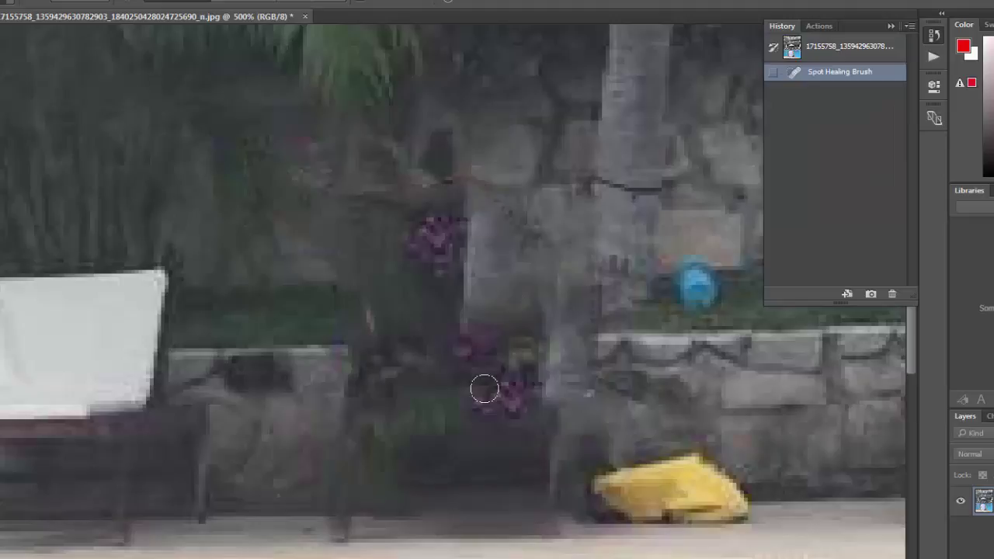
{"action": "mouse_move", "coordinate": [389, 356]}
{"action": "left_mouse_down"}
{"action": "mouse_move", "coordinate": [386, 383]}
{"action": "mouse_move", "coordinate": [502, 381]}
{"action": "mouse_move", "coordinate": [491, 380]}
{"action": "mouse_move", "coordinate": [484, 337]}
{"action": "mouse_move", "coordinate": [493, 393]}
{"action": "left_mouse_up"}
{"action": "mouse_move", "coordinate": [499, 343]}
{"action": "left_mouse_down"}
{"action": "mouse_move", "coordinate": [524, 344]}
{"action": "mouse_move", "coordinate": [517, 358]}
{"action": "left_mouse_up"}
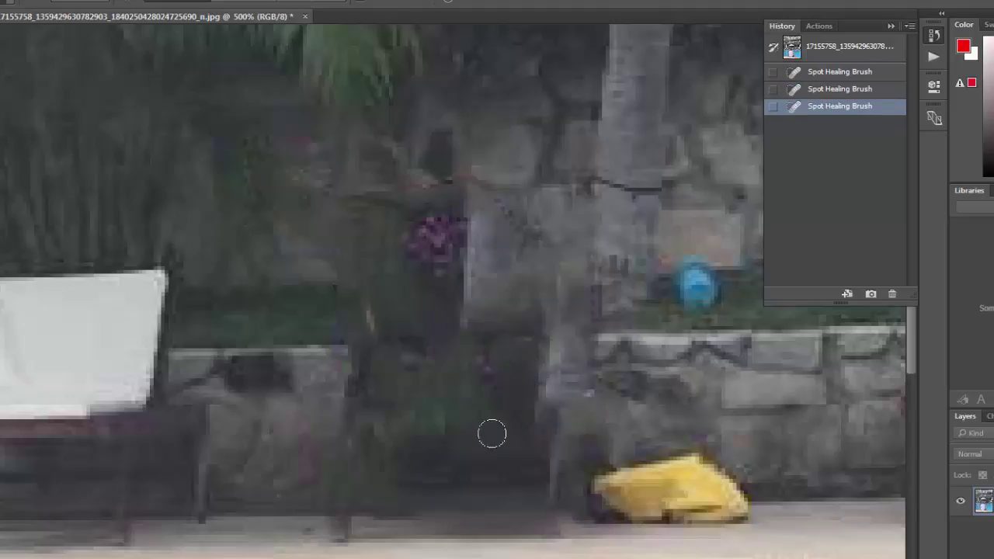
{"action": "scroll", "coordinate": [488, 364], "scroll_direction": "down", "scroll_amount": 1}
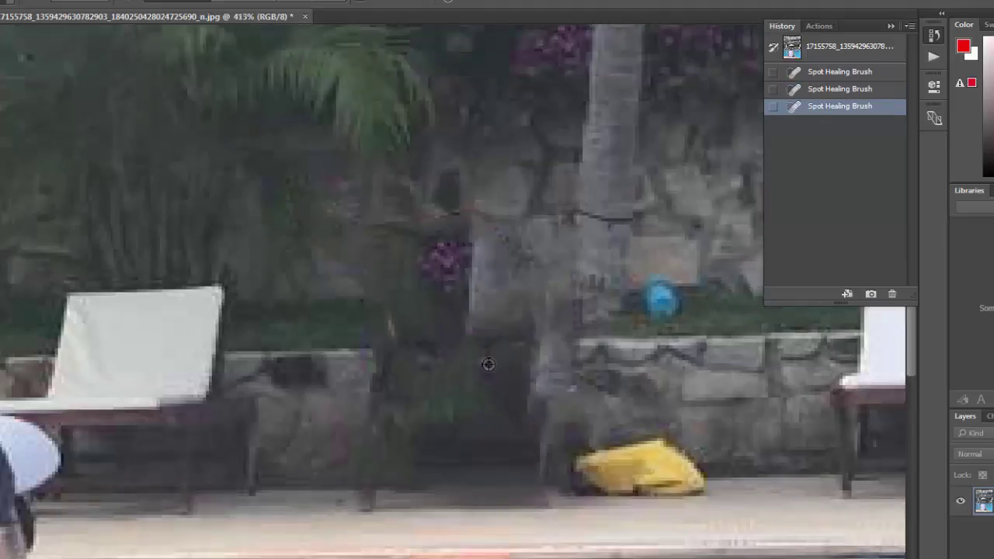
{"action": "scroll", "coordinate": [487, 365], "scroll_direction": "down", "scroll_amount": 1}
{"action": "scroll", "coordinate": [488, 364], "scroll_direction": "down", "scroll_amount": 1}
{"action": "scroll", "coordinate": [488, 365], "scroll_direction": "down", "scroll_amount": 1}
{"action": "scroll", "coordinate": [488, 363], "scroll_direction": "down", "scroll_amount": 1}
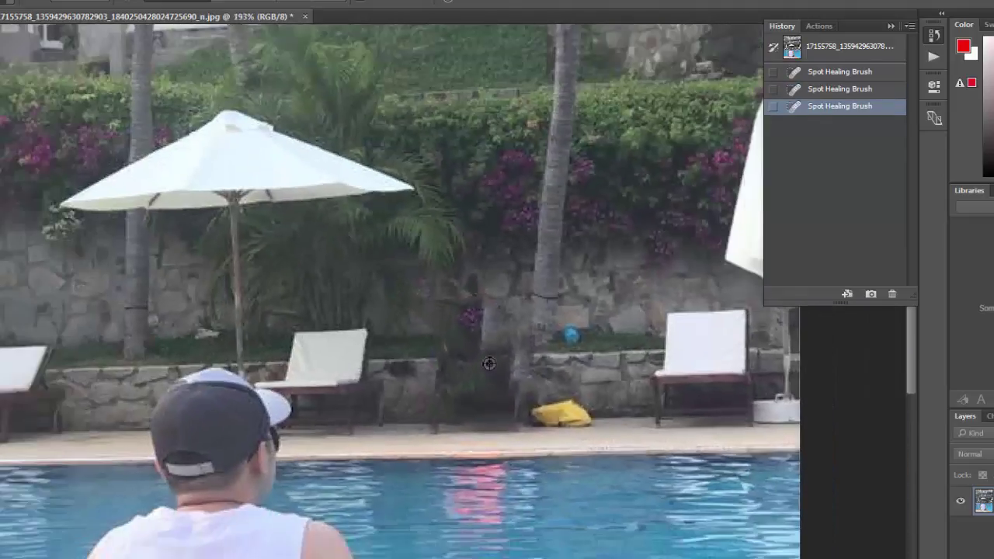
{"action": "scroll", "coordinate": [488, 364], "scroll_direction": "down", "scroll_amount": 1}
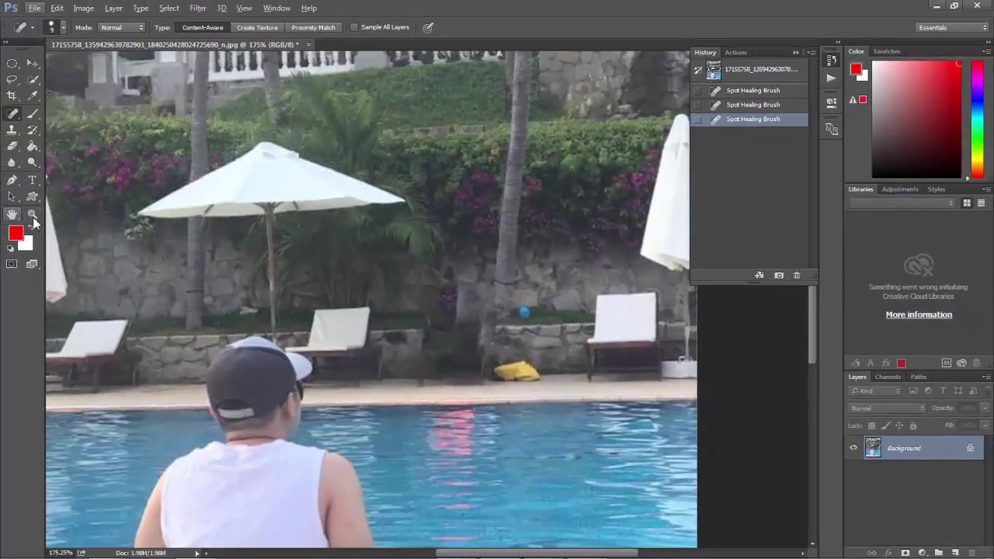
Zoom to 300% on the emptied area beside the palm.
{"action": "left_click", "coordinate": [32, 214]}
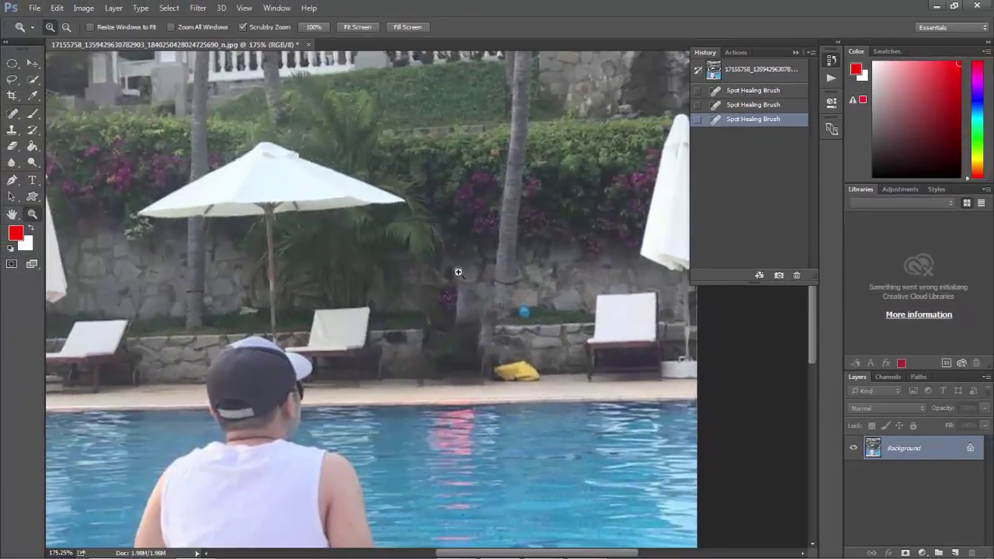
{"action": "left_click", "coordinate": [606, 329], "text": "alt"}
{"action": "left_click", "coordinate": [606, 328]}
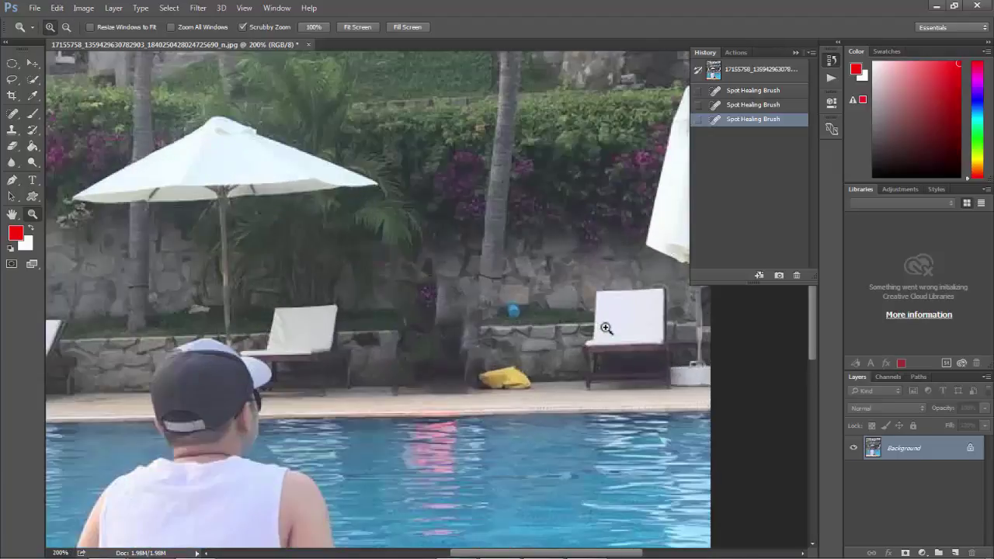
{"action": "left_click", "coordinate": [606, 329]}
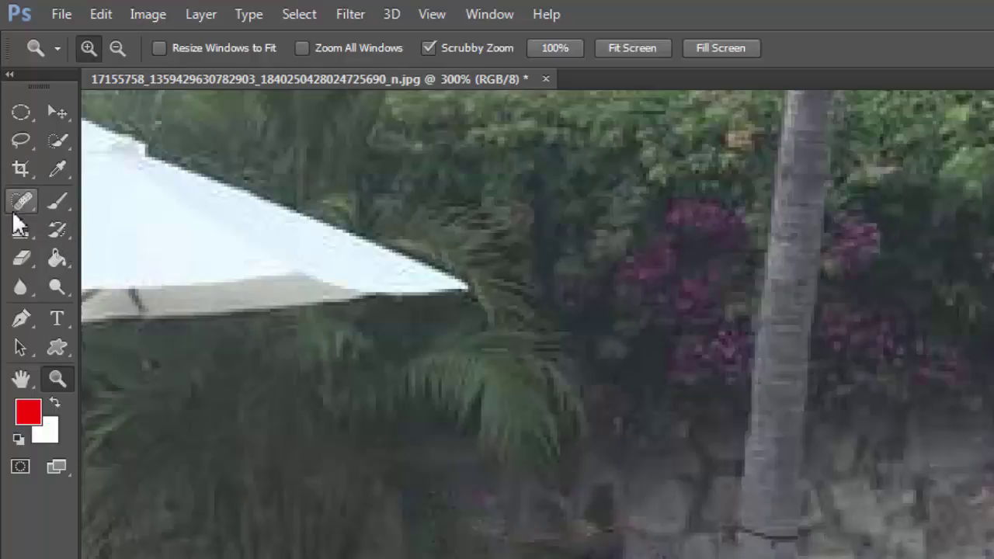
Select the Patch Tool, outline the patchy area, then undo that patch in History.
{"action": "left_click", "coordinate": [17, 201]}
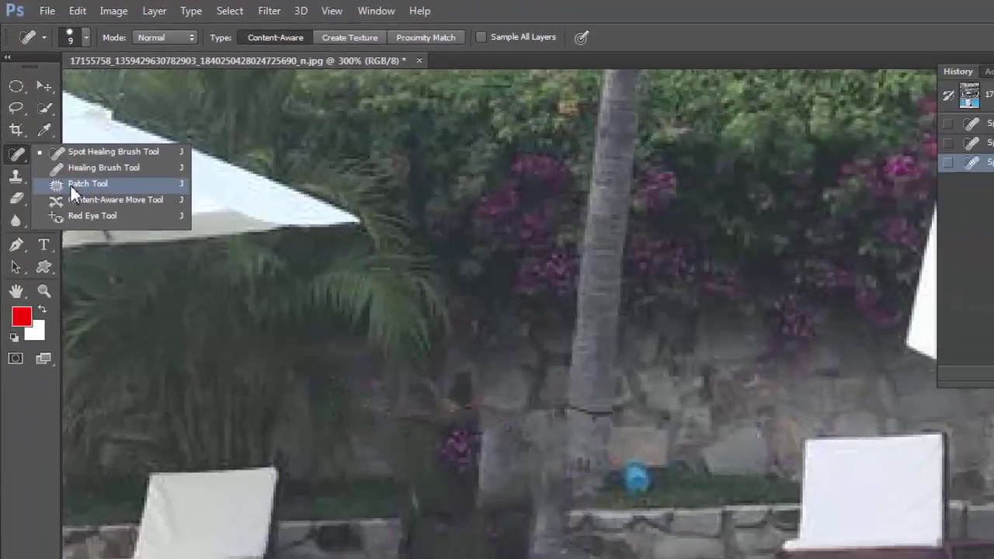
{"action": "left_click", "coordinate": [112, 235]}
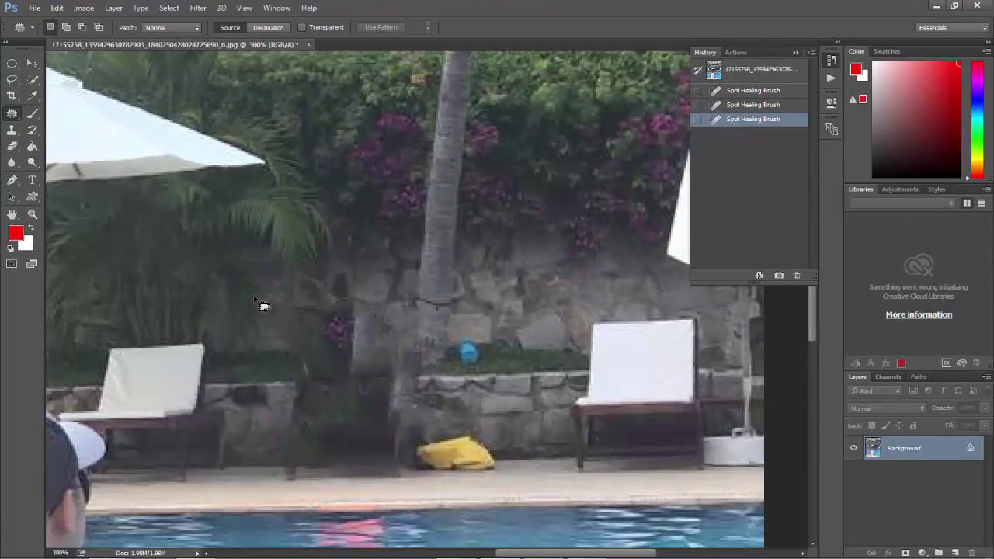
{"action": "left_click_drag", "start_coordinate": [255, 298], "coordinate": [428, 409]}
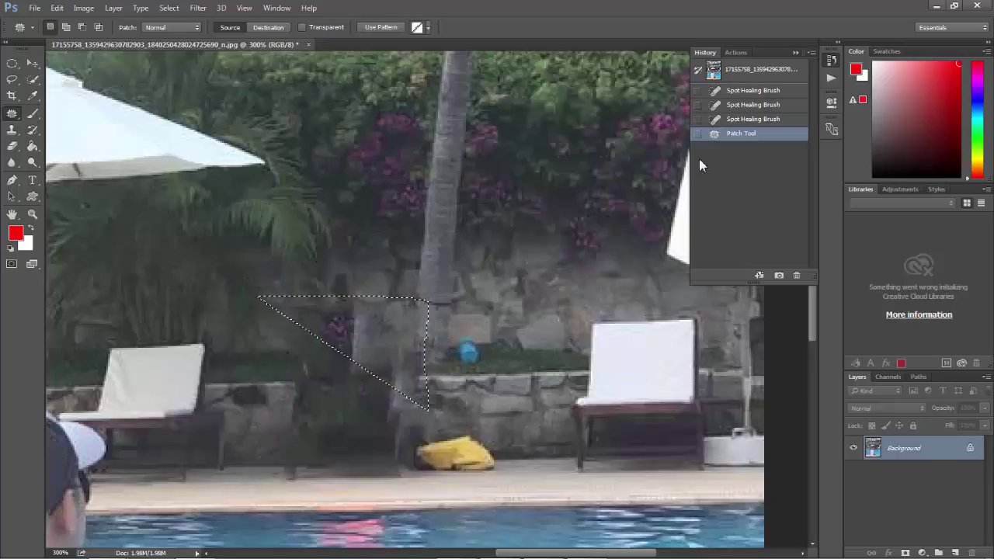
{"action": "left_click", "coordinate": [735, 120]}
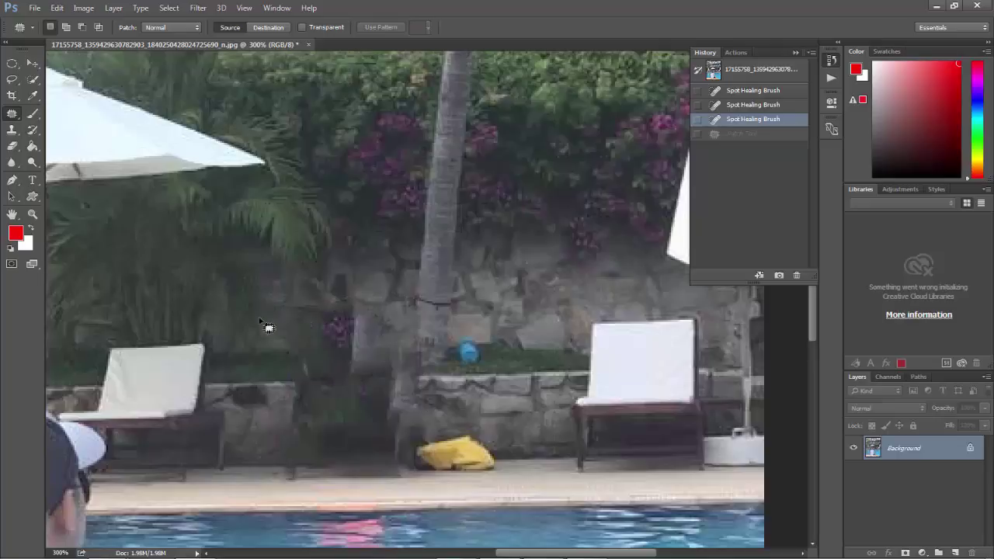
Outline the emptied spot, patch it from the right-hand lounger, and deselect.
{"action": "mouse_move", "coordinate": [246, 300]}
{"action": "left_mouse_down"}
{"action": "mouse_move", "coordinate": [411, 299]}
{"action": "mouse_move", "coordinate": [428, 328]}
{"action": "mouse_move", "coordinate": [435, 448]}
{"action": "mouse_move", "coordinate": [402, 489]}
{"action": "mouse_move", "coordinate": [295, 490]}
{"action": "mouse_move", "coordinate": [288, 340]}
{"action": "mouse_move", "coordinate": [250, 296]}
{"action": "left_mouse_up"}
{"action": "mouse_move", "coordinate": [332, 333]}
{"action": "left_mouse_down"}
{"action": "mouse_move", "coordinate": [573, 336]}
{"action": "mouse_move", "coordinate": [617, 323]}
{"action": "left_mouse_up"}
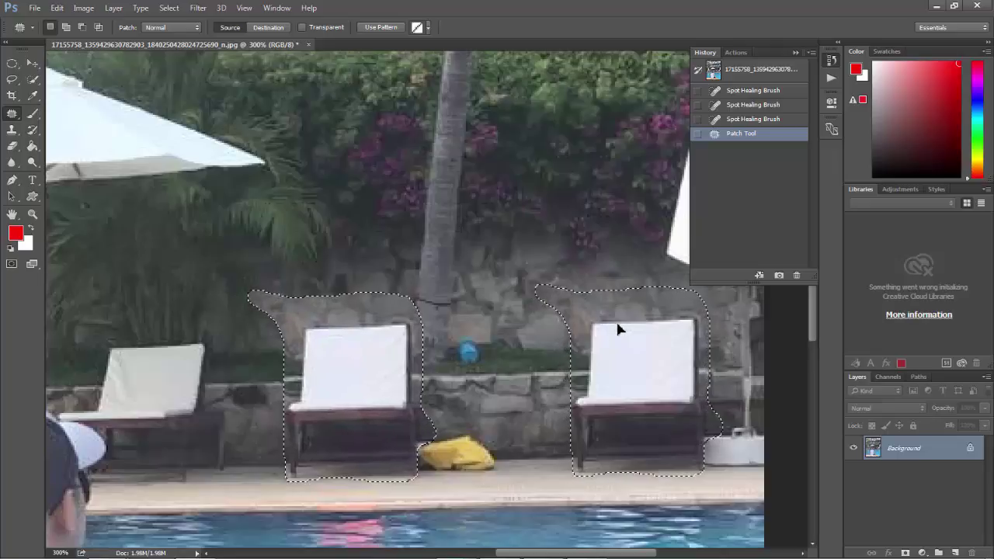
{"action": "left_click_drag", "start_coordinate": [616, 324], "coordinate": [619, 329]}
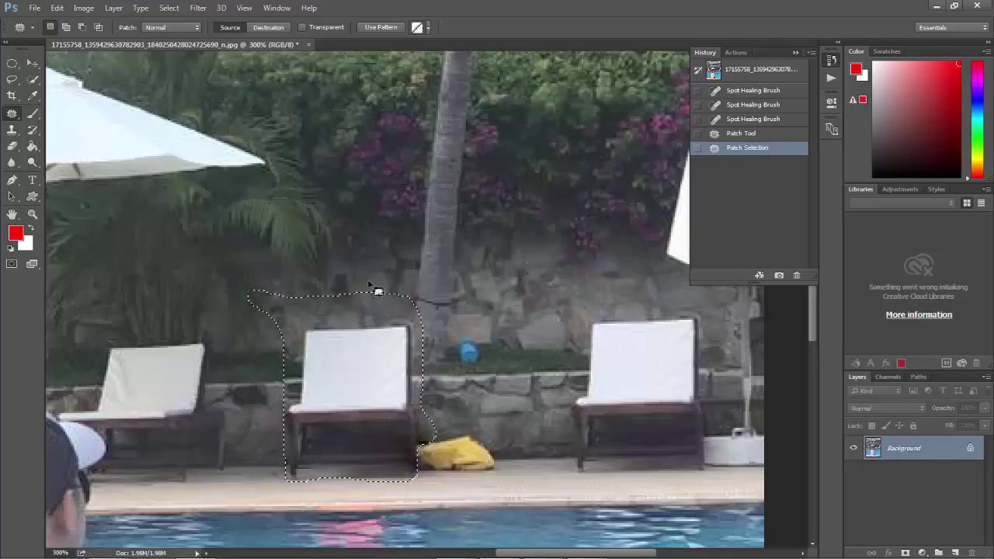
{"action": "key", "text": "ctrl+d"}
{"action": "key", "text": "ctrl+d"}
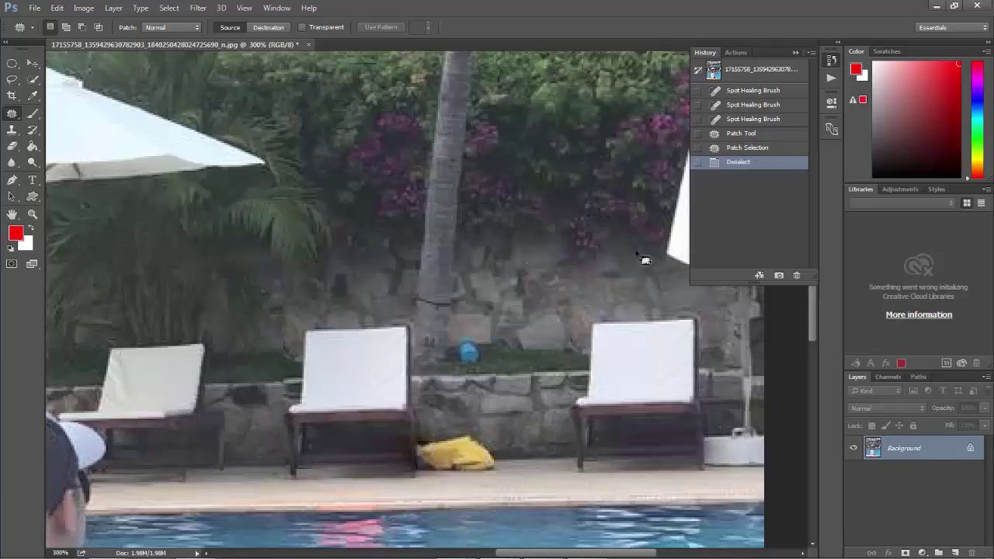
Restore the selection and repatch the middle lounger area from the right-hand empty chair.
{"action": "left_click", "coordinate": [733, 149]}
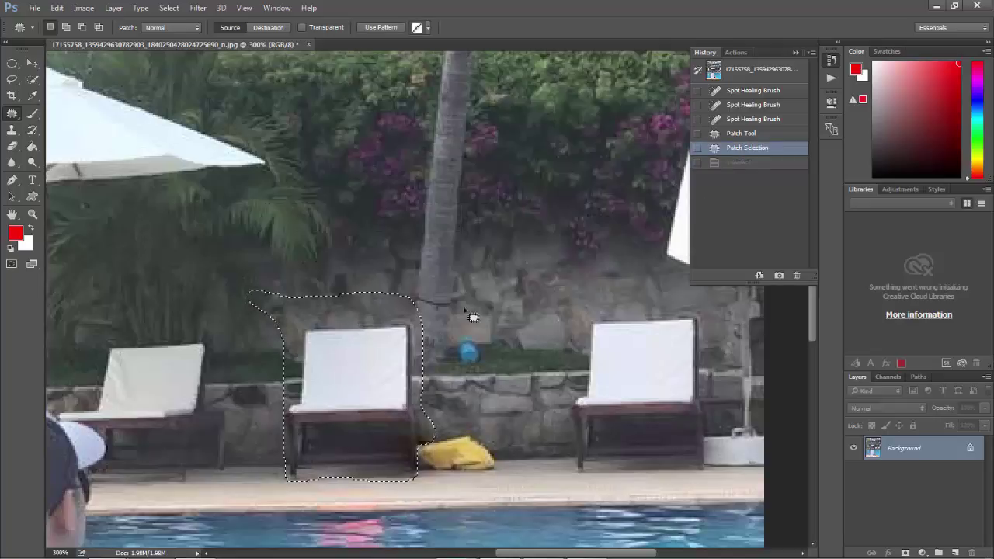
{"action": "mouse_move", "coordinate": [371, 398]}
{"action": "left_mouse_down"}
{"action": "mouse_move", "coordinate": [627, 371]}
{"action": "mouse_move", "coordinate": [642, 386]}
{"action": "mouse_move", "coordinate": [651, 380]}
{"action": "left_mouse_up"}
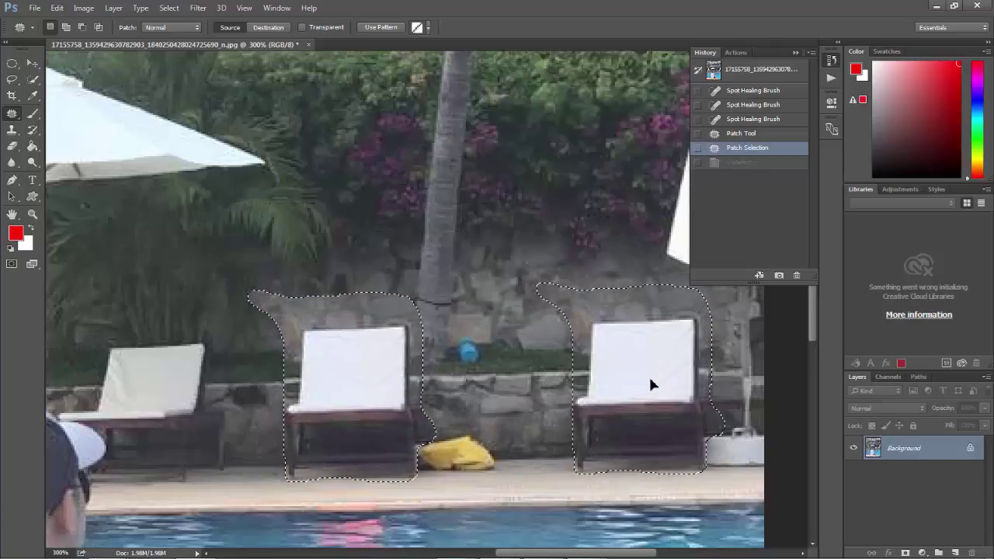
{"action": "left_click_drag", "start_coordinate": [651, 380], "coordinate": [648, 381]}
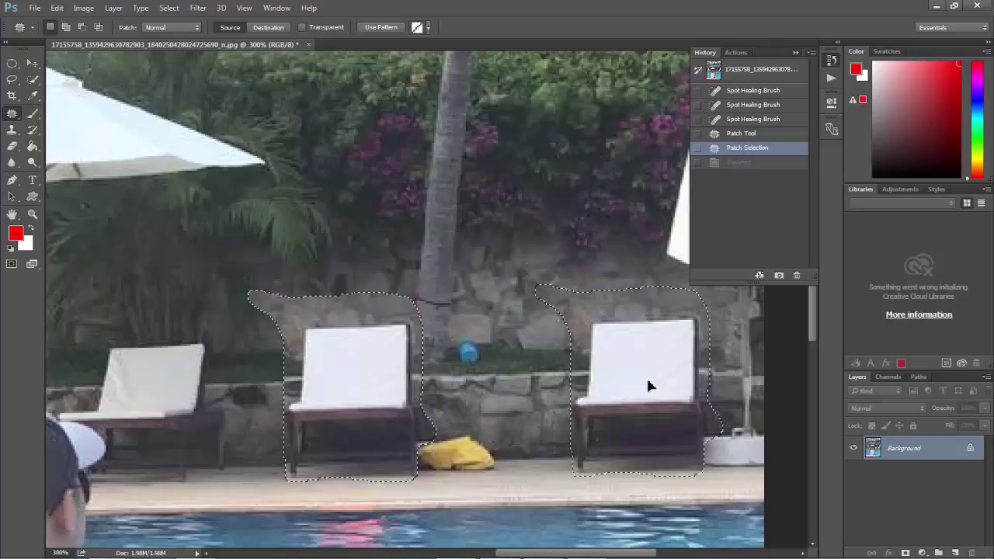
{"action": "left_click_drag", "start_coordinate": [648, 381], "coordinate": [648, 382]}
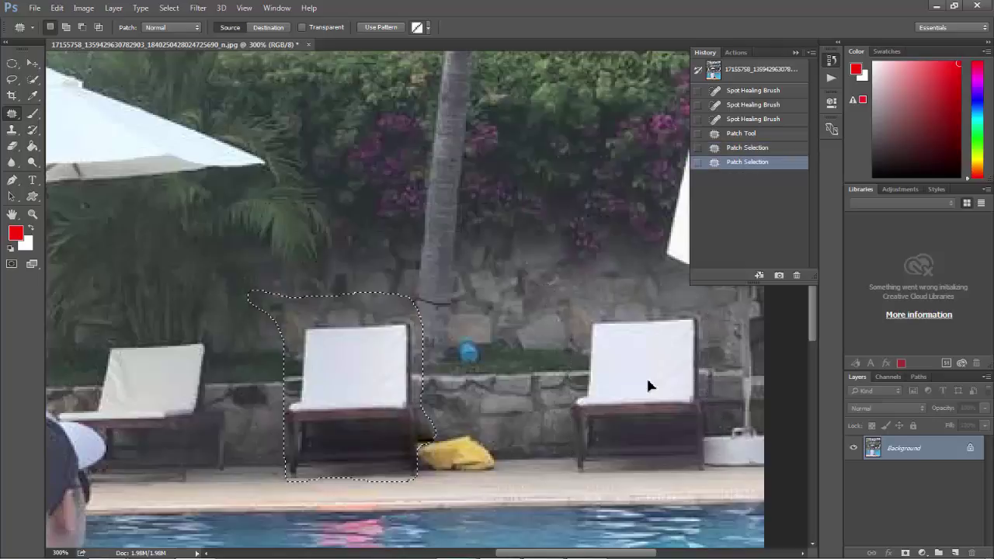
{"action": "left_click", "coordinate": [497, 330]}
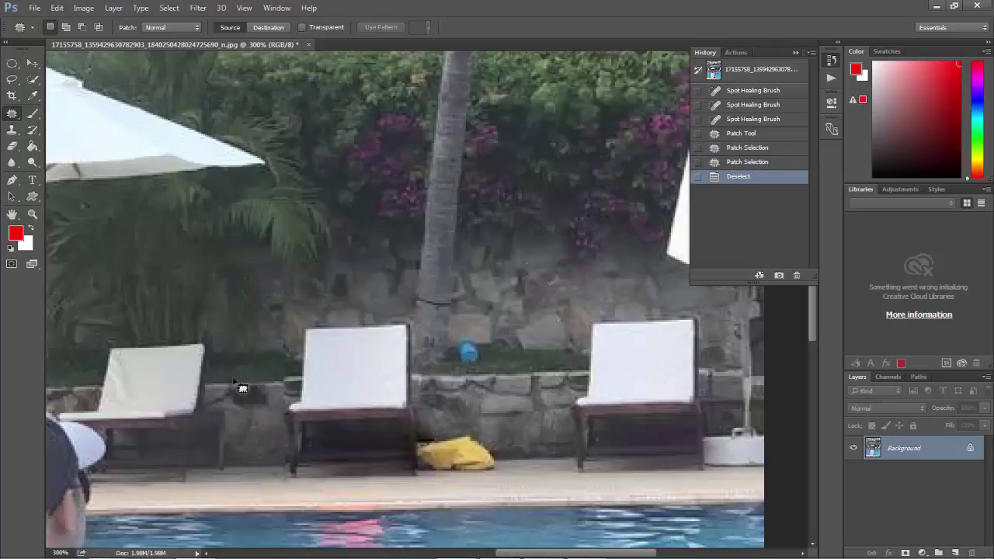
Zoom out to view the whole poolside photo.
{"action": "left_click", "coordinate": [31, 214]}
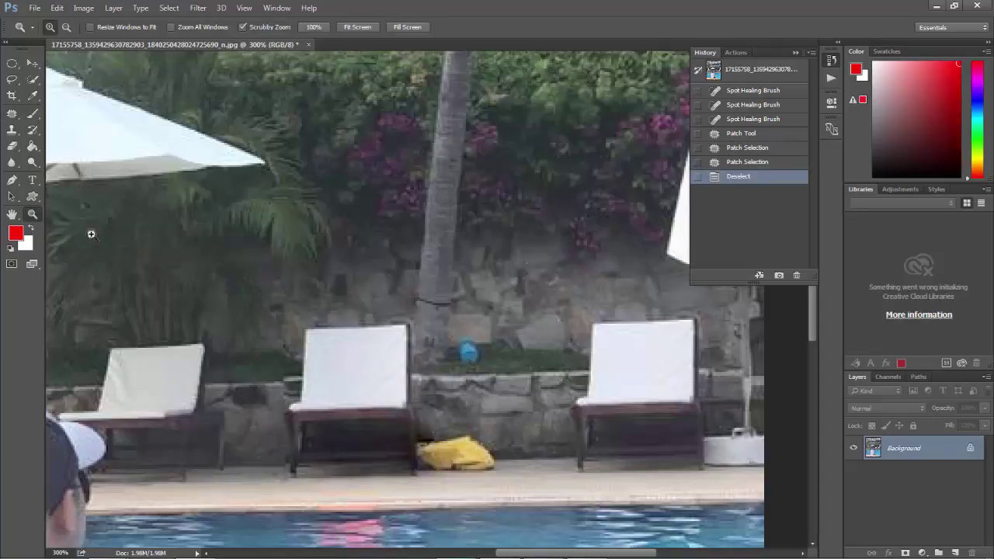
{"action": "left_click", "coordinate": [414, 309], "text": "alt"}
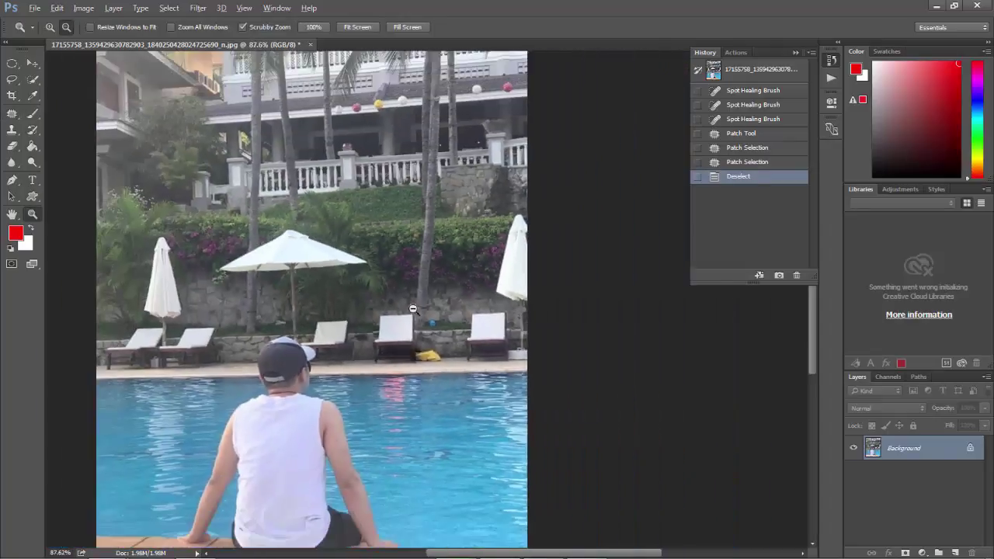
{"action": "left_click", "coordinate": [413, 309], "text": "alt"}
{"action": "left_click", "coordinate": [413, 309], "text": "alt"}
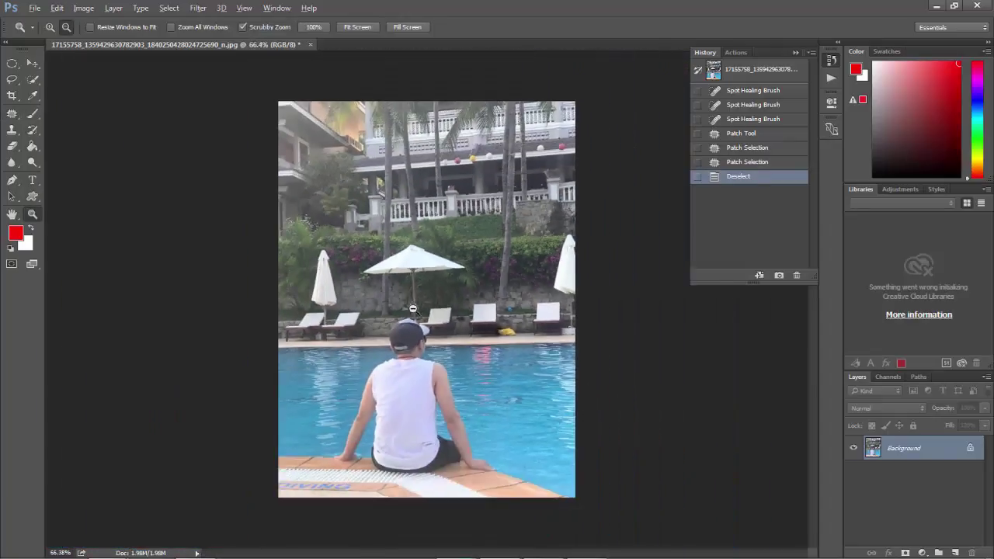
{"action": "left_click_drag", "start_coordinate": [496, 317], "coordinate": [497, 317]}
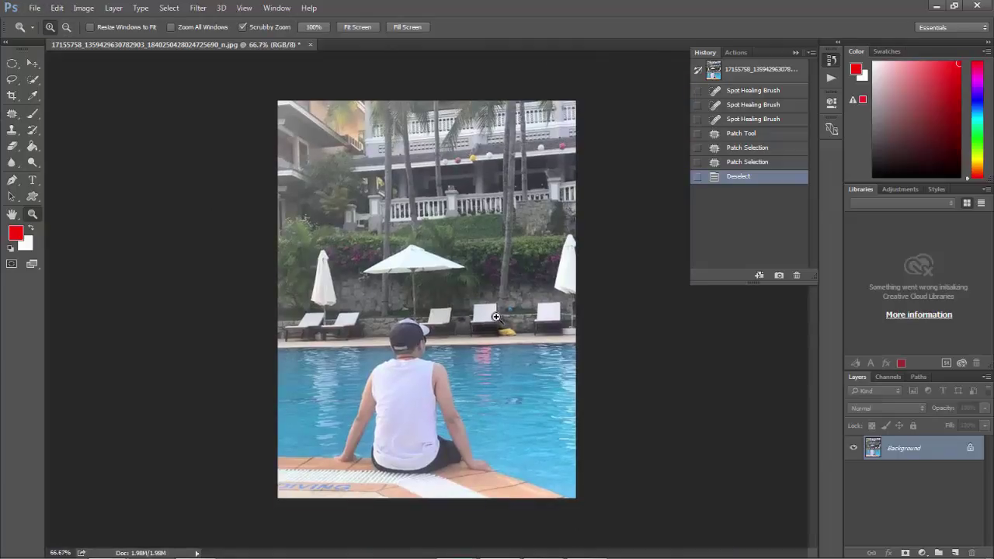
{"action": "left_click", "coordinate": [496, 317]}
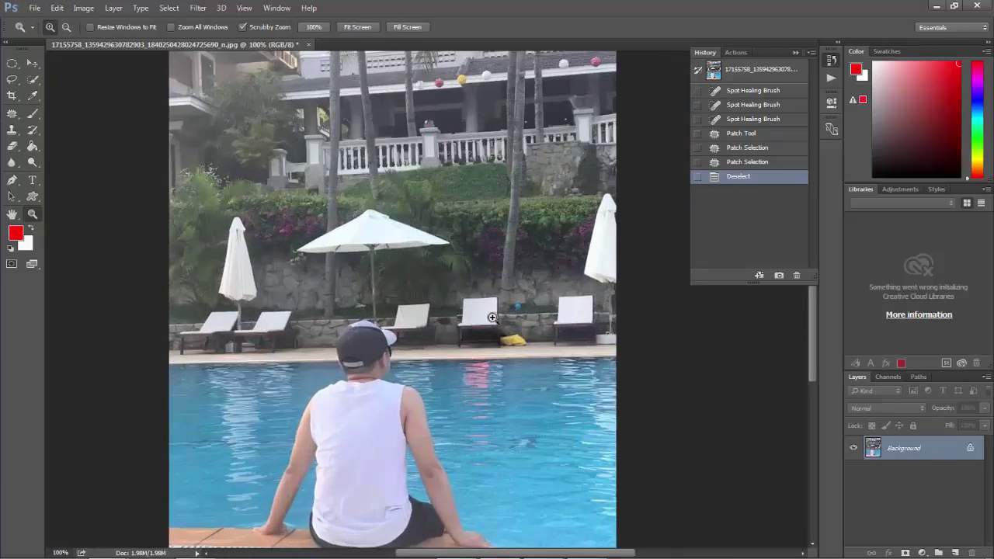
{"action": "left_click_drag", "start_coordinate": [492, 316], "coordinate": [483, 317]}
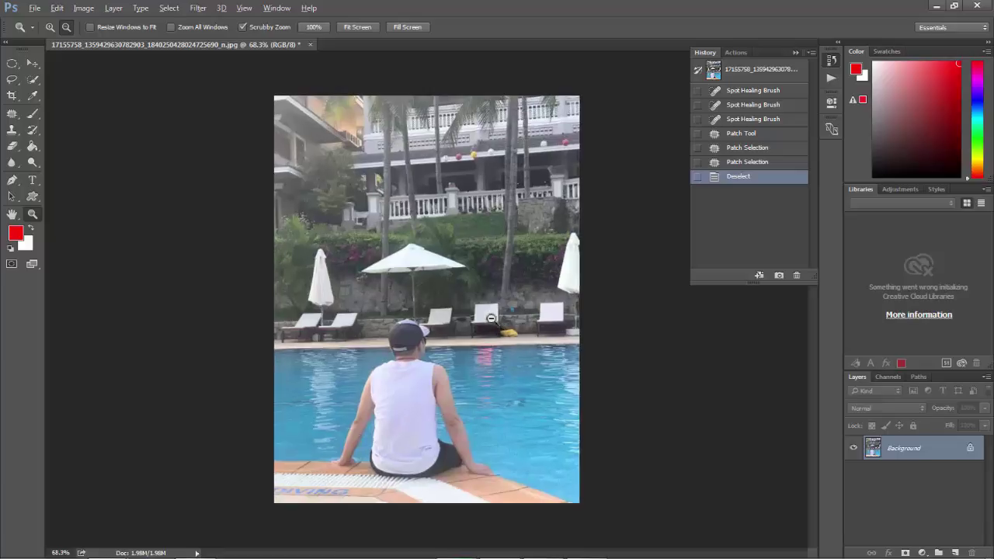
Toggle between the History snapshot and Deselect state to compare before and after.
{"action": "left_click", "coordinate": [738, 72]}
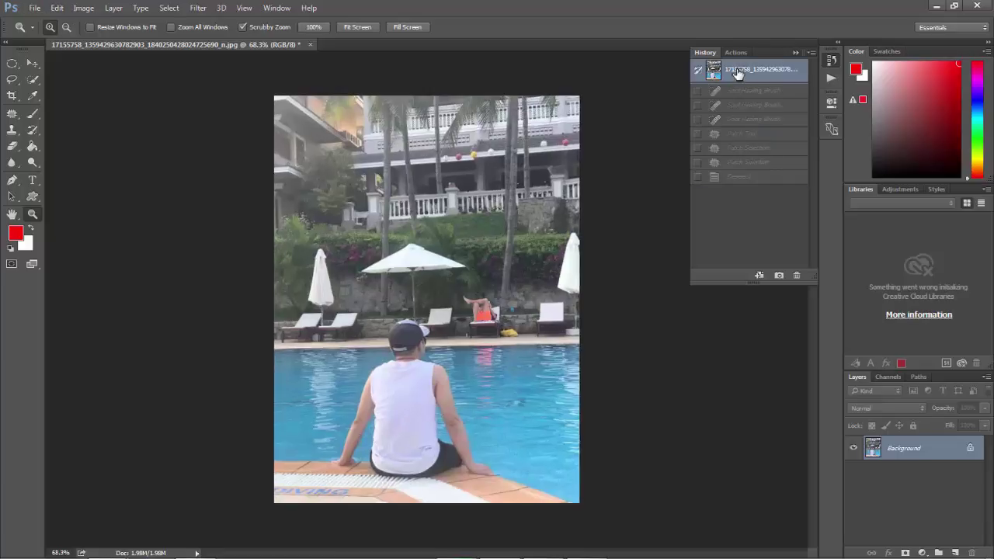
{"action": "left_click", "coordinate": [748, 180]}
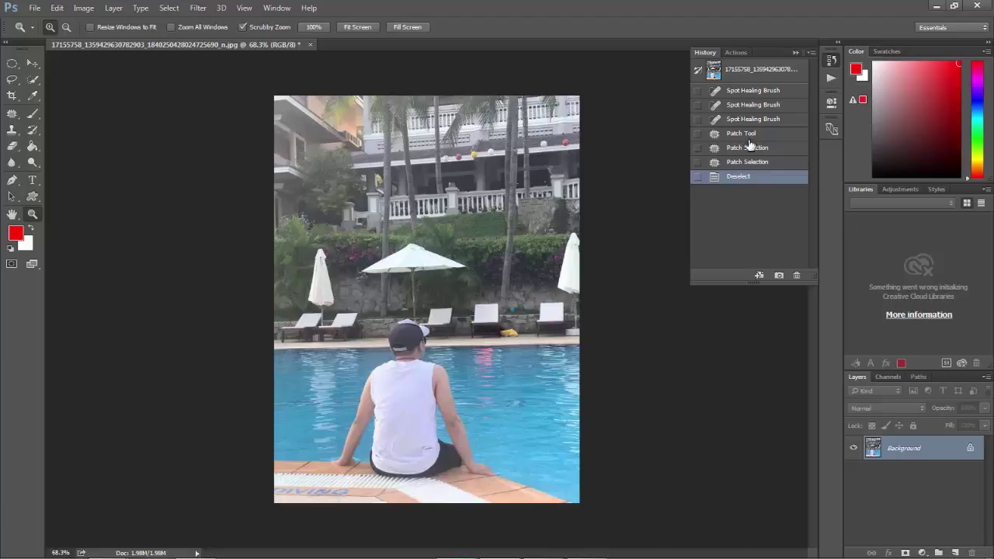
{"action": "left_click", "coordinate": [747, 71]}
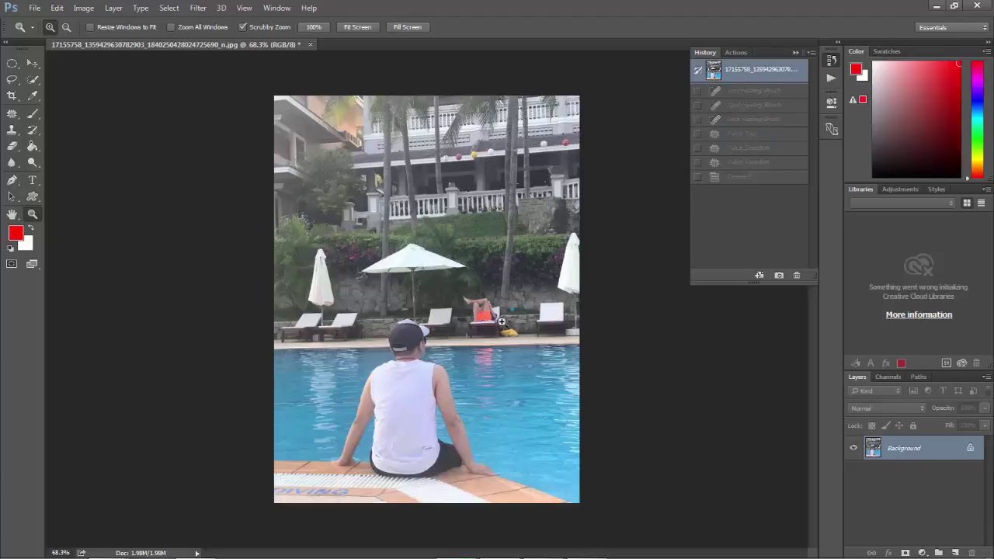
{"action": "left_click", "coordinate": [501, 322]}
{"action": "left_click", "coordinate": [567, 302]}
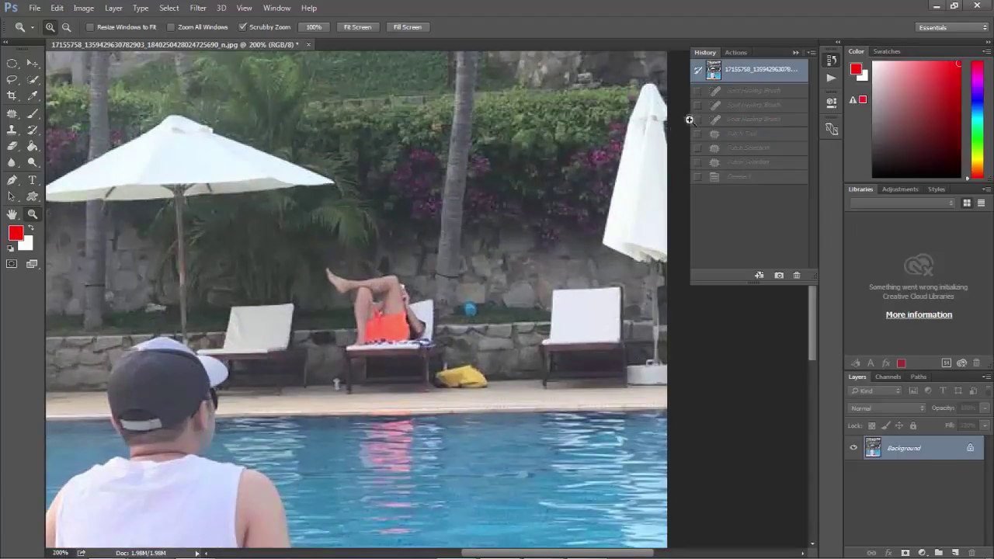
{"action": "left_click", "coordinate": [753, 180]}
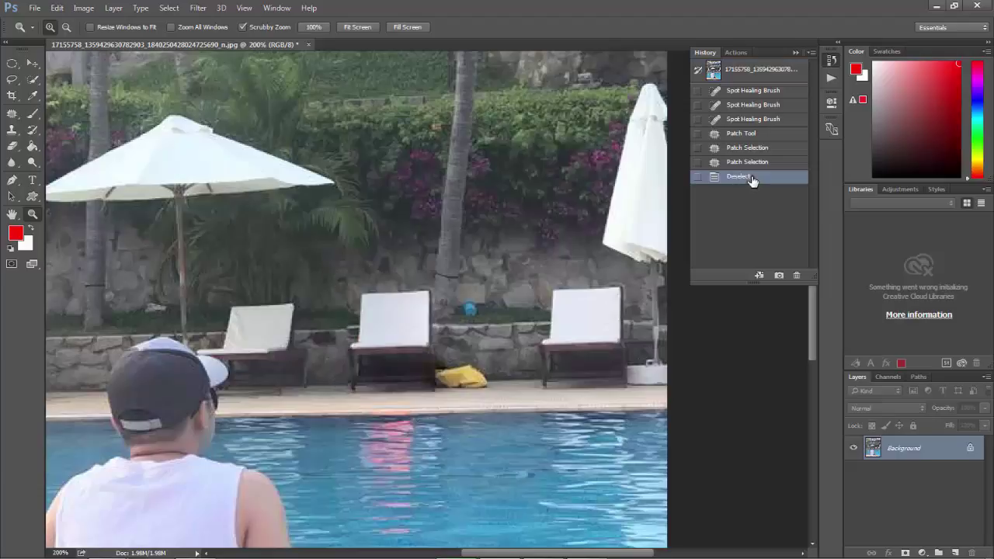
{"action": "left_click", "coordinate": [752, 72]}
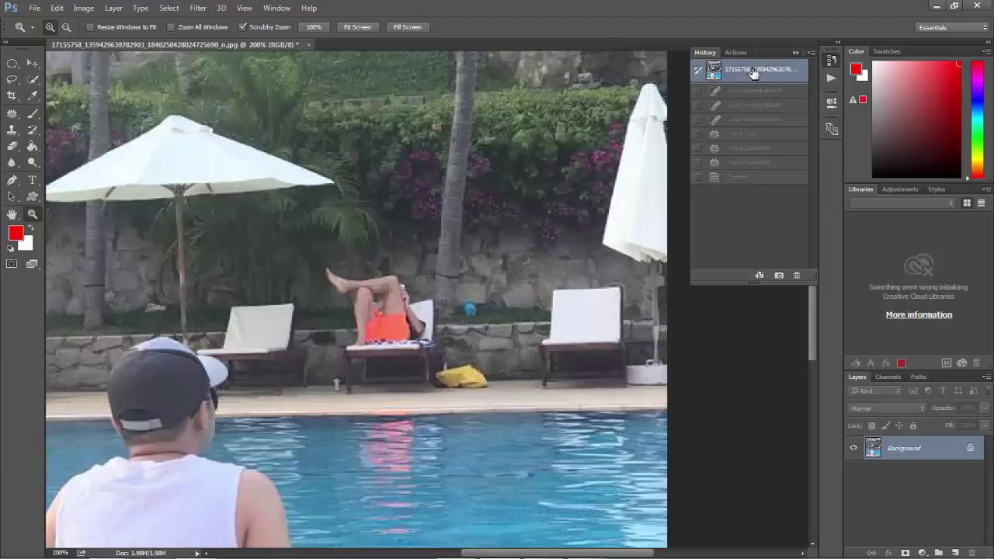
{"action": "left_click", "coordinate": [751, 178]}
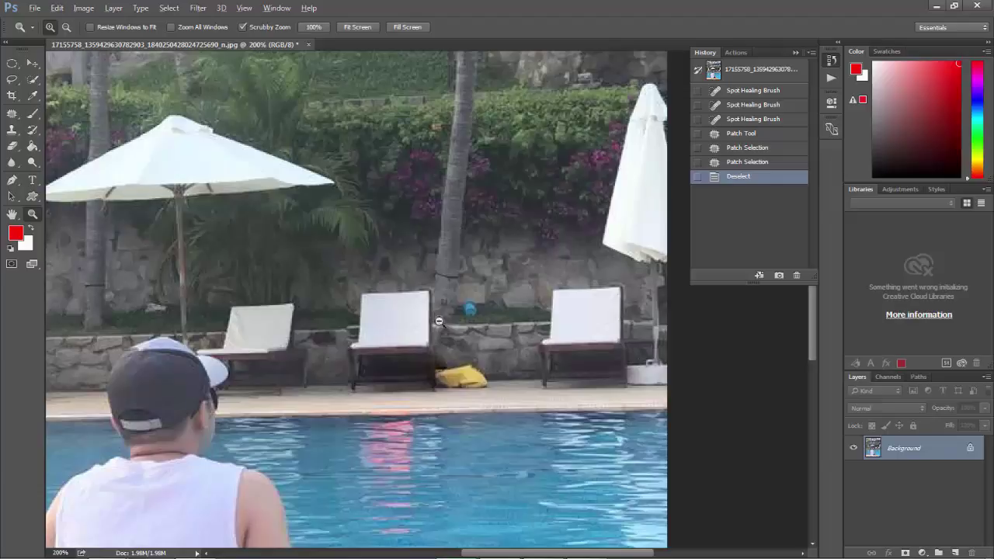
Zoom back out to show the full edited photo.
{"action": "left_click", "coordinate": [439, 321], "text": "alt"}
{"action": "key", "text": "alt"}
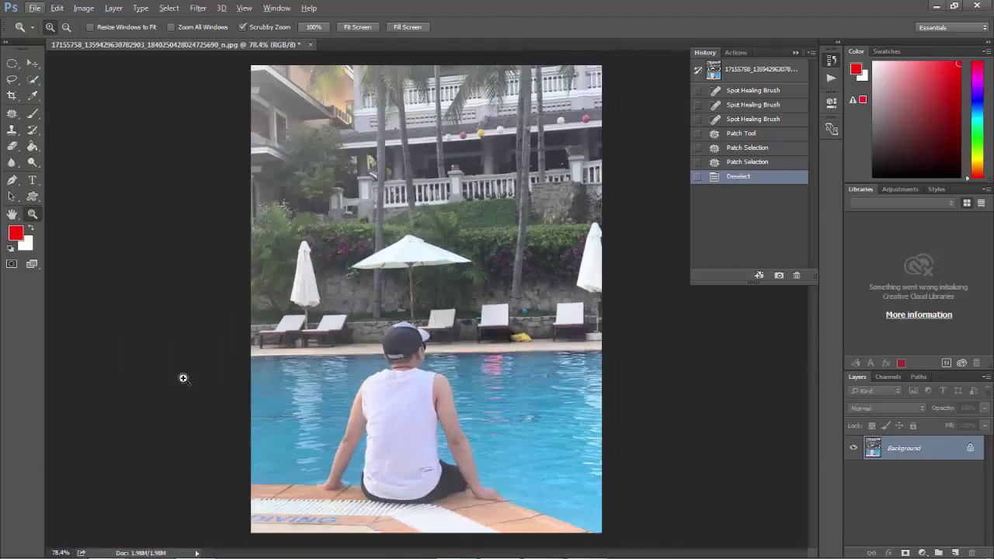
{"action": "left_click", "coordinate": [390, 261], "text": "alt"}
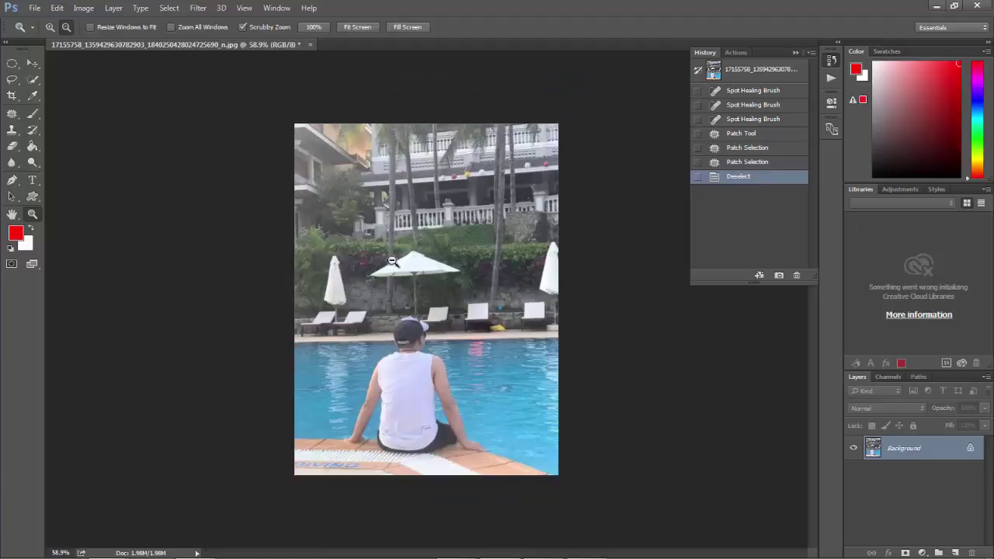
{"action": "left_click_drag", "start_coordinate": [391, 261], "coordinate": [398, 261]}
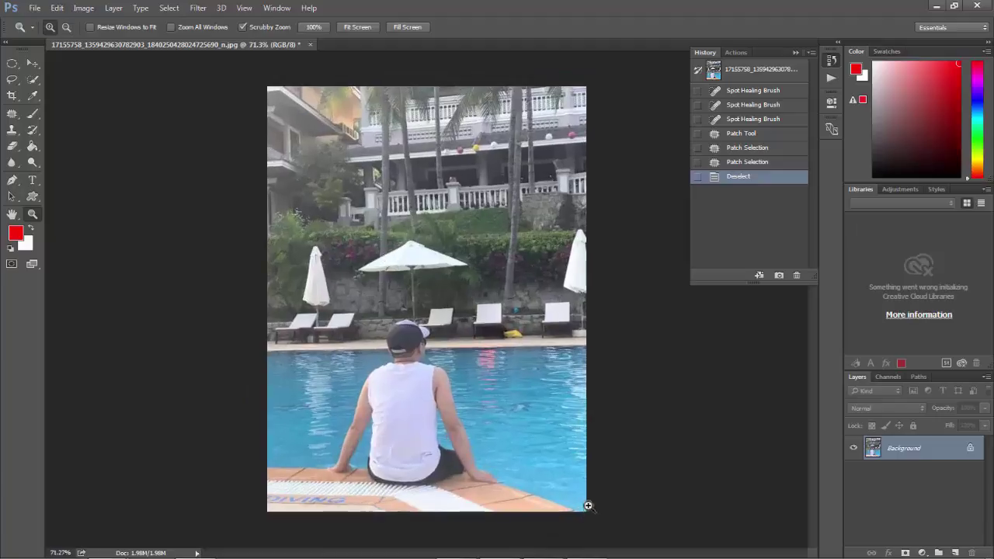